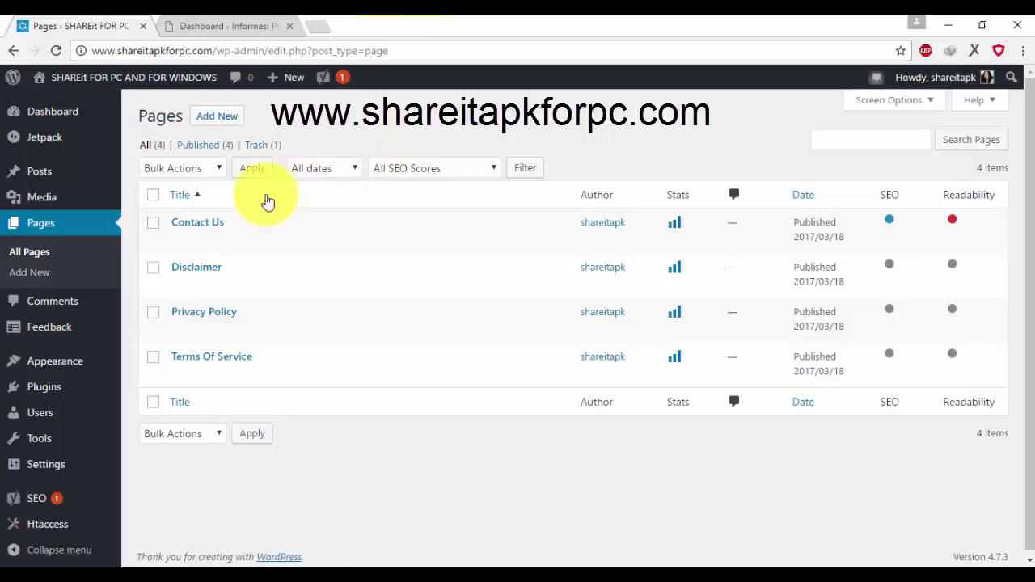
Open the Disclaimer page for editing, set its Yoast SEO meta robots index to noindex and update the page
{"action": "left_click", "coordinate": [182, 287]}
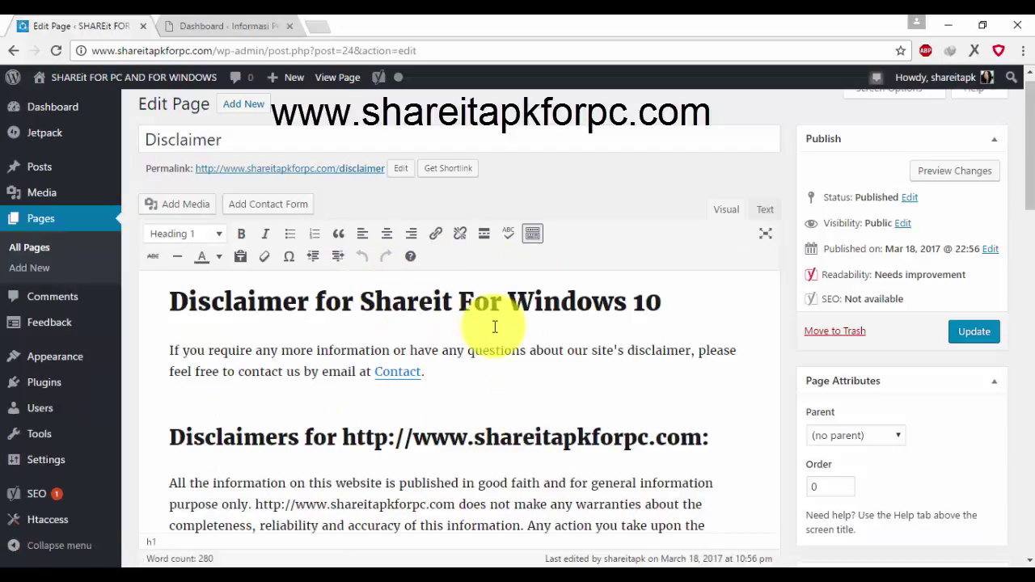
{"action": "scroll", "coordinate": [99, 465], "scroll_direction": "down", "scroll_amount": 10}
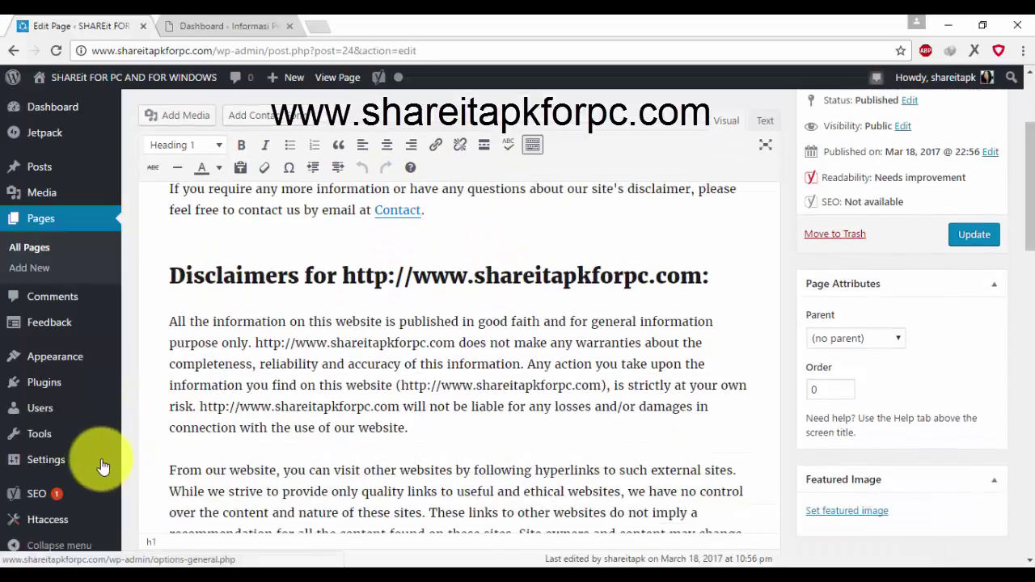
{"action": "scroll", "coordinate": [336, 477], "scroll_direction": "down", "scroll_amount": 2}
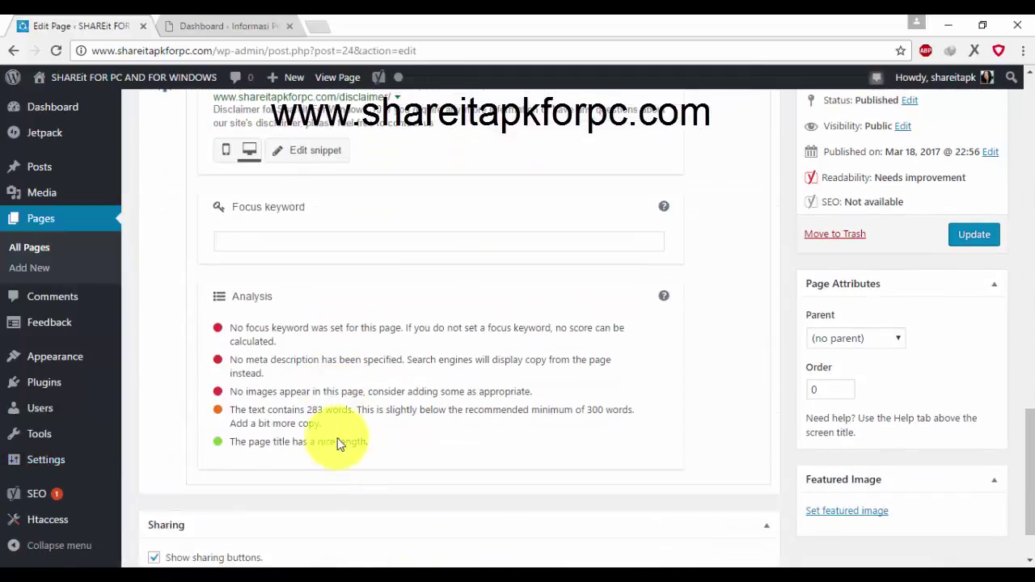
{"action": "scroll", "coordinate": [337, 434], "scroll_direction": "up", "scroll_amount": 3}
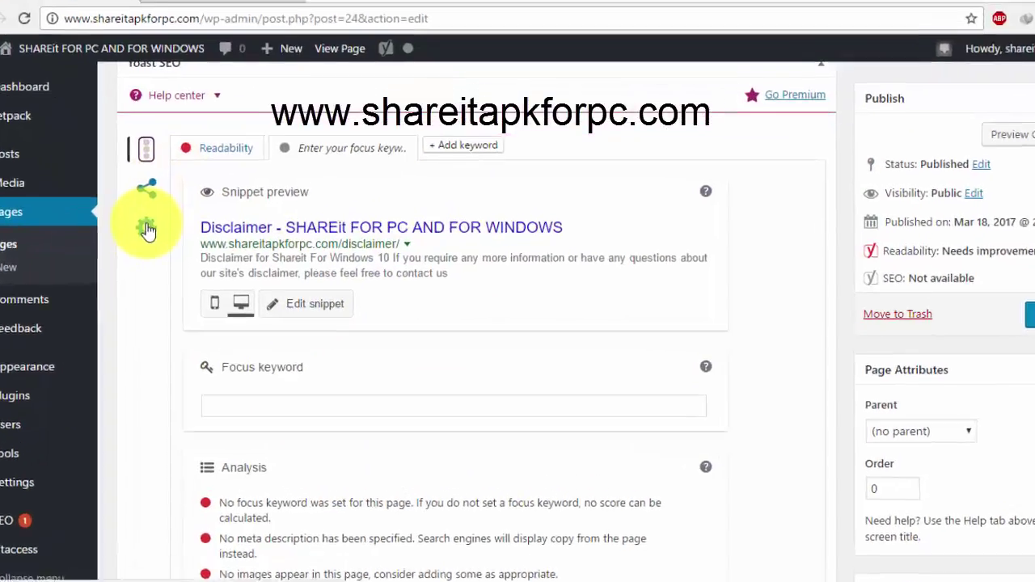
{"action": "left_click", "coordinate": [165, 236]}
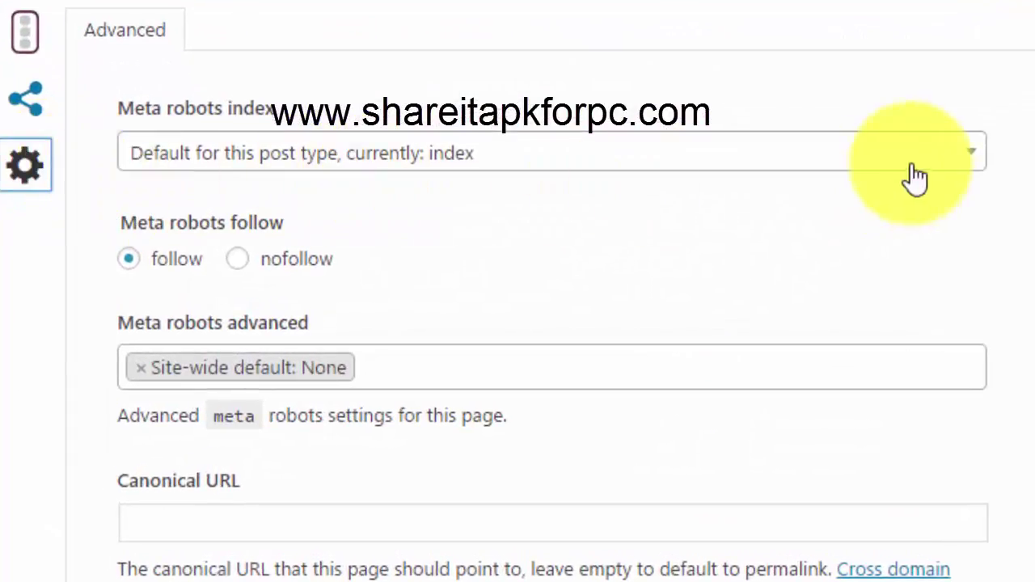
{"action": "left_click", "coordinate": [980, 153]}
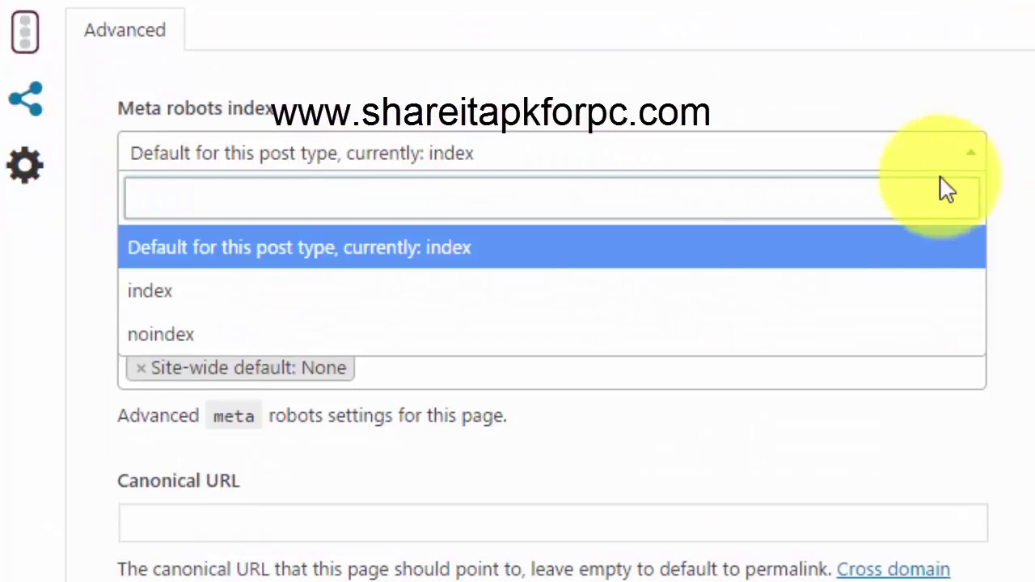
{"action": "left_click", "coordinate": [247, 346]}
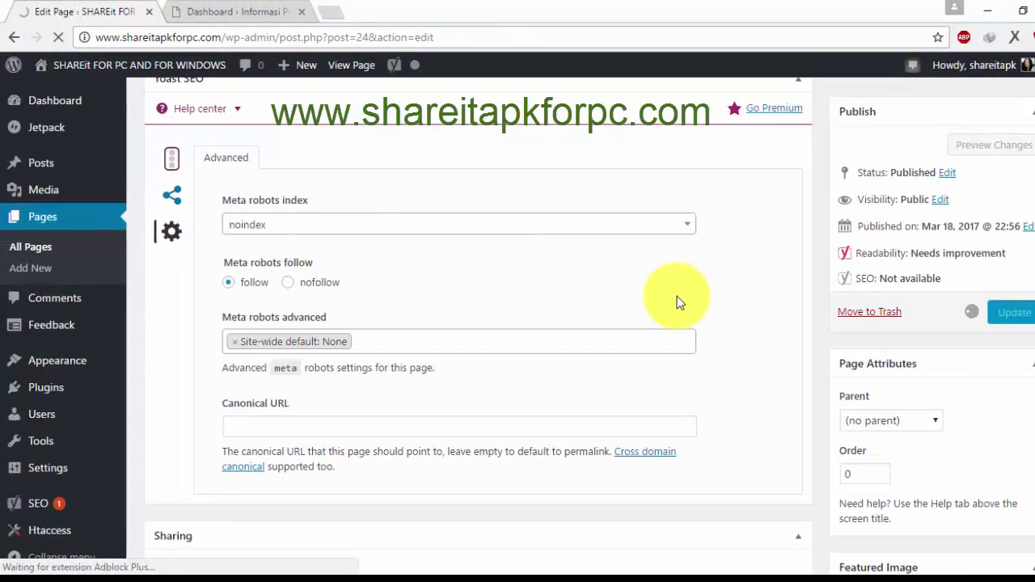
Close the browser tab with the other site's dashboard and return to the list of all pages
{"action": "left_click", "coordinate": [274, 22]}
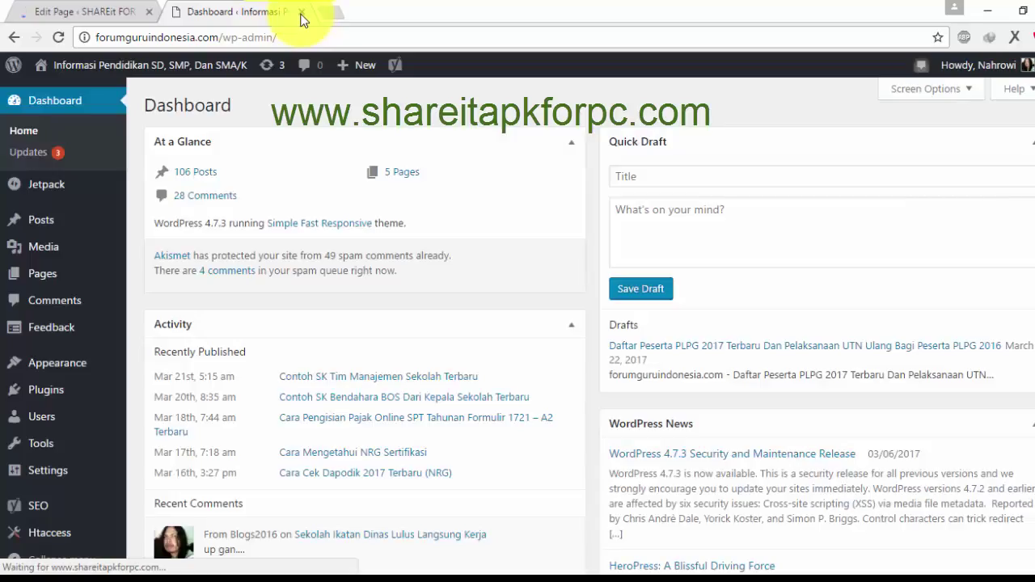
{"action": "left_click", "coordinate": [301, 12]}
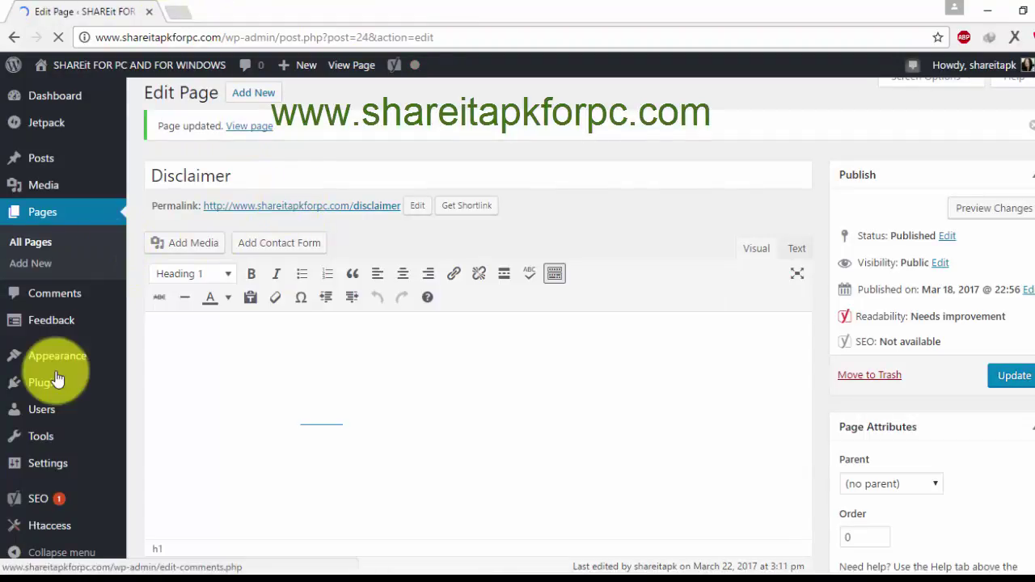
{"action": "left_click", "coordinate": [53, 212]}
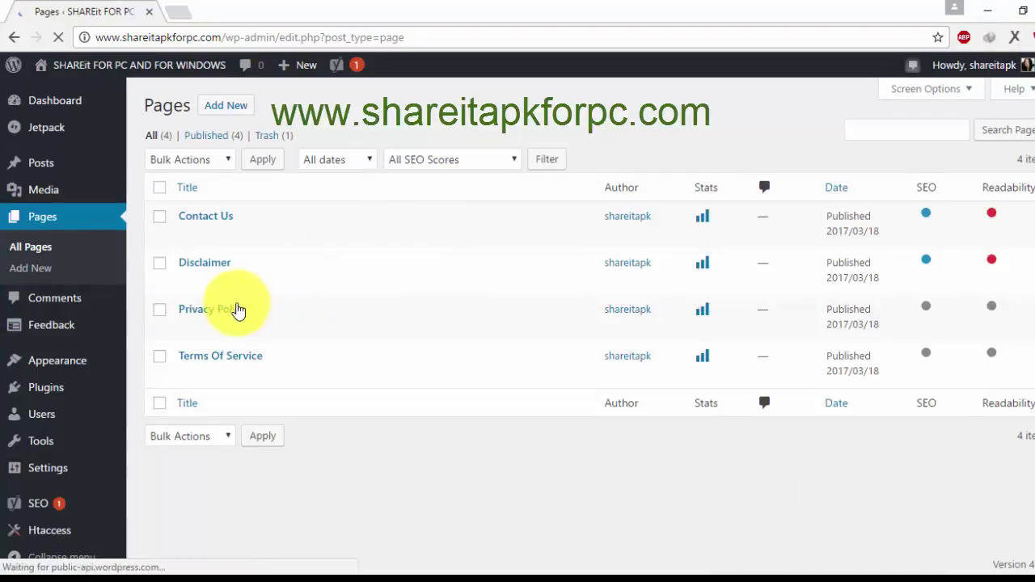
Open the Privacy Policy and Terms Of Service pages for editing, each in a new browser tab
{"action": "left_click", "coordinate": [187, 330], "text": "ctrl"}
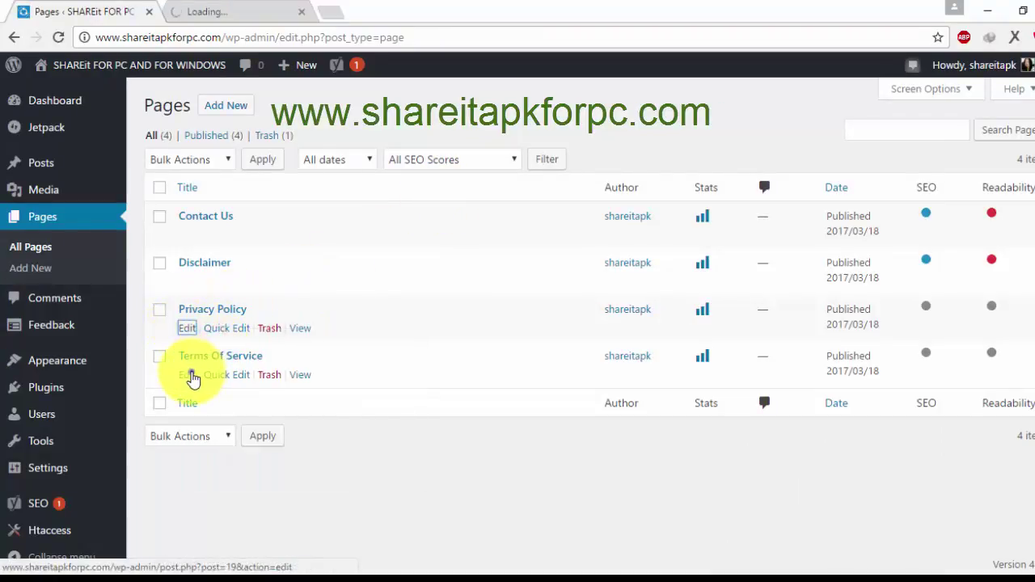
{"action": "right_click", "coordinate": [193, 374]}
{"action": "left_click", "coordinate": [216, 383]}
Open the Contact Us page for editing, check its meta robots index in Yoast SEO's advanced settings, and close its browser tab
{"action": "mouse_move", "coordinate": [184, 231]}
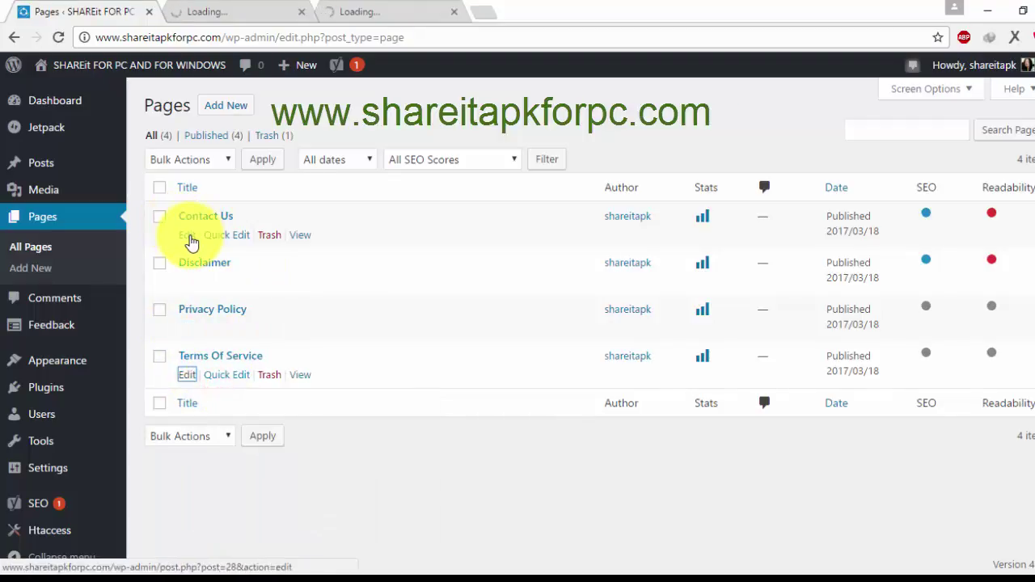
{"action": "left_click", "coordinate": [187, 236]}
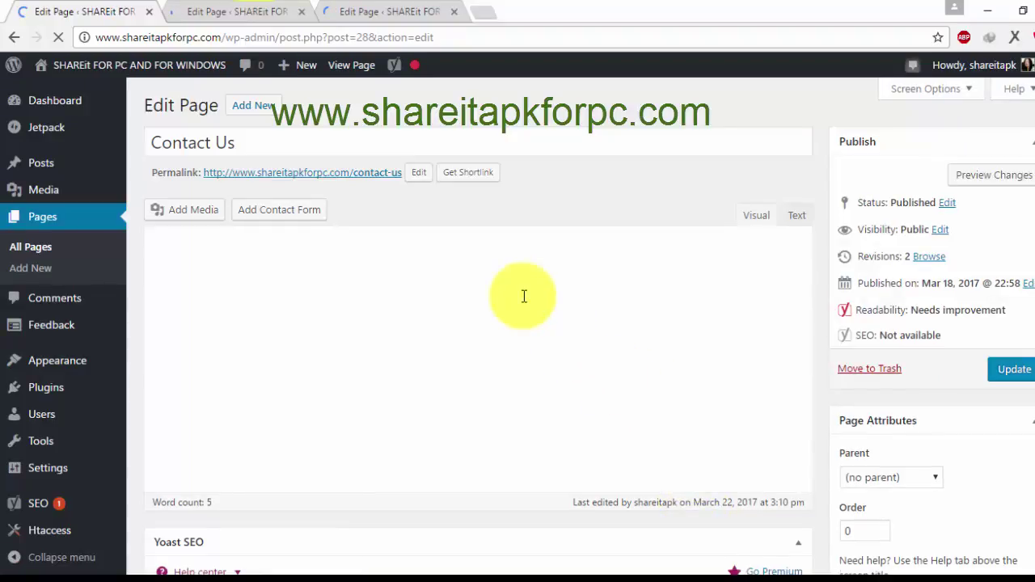
{"action": "scroll", "coordinate": [566, 332], "scroll_direction": "down", "scroll_amount": 3}
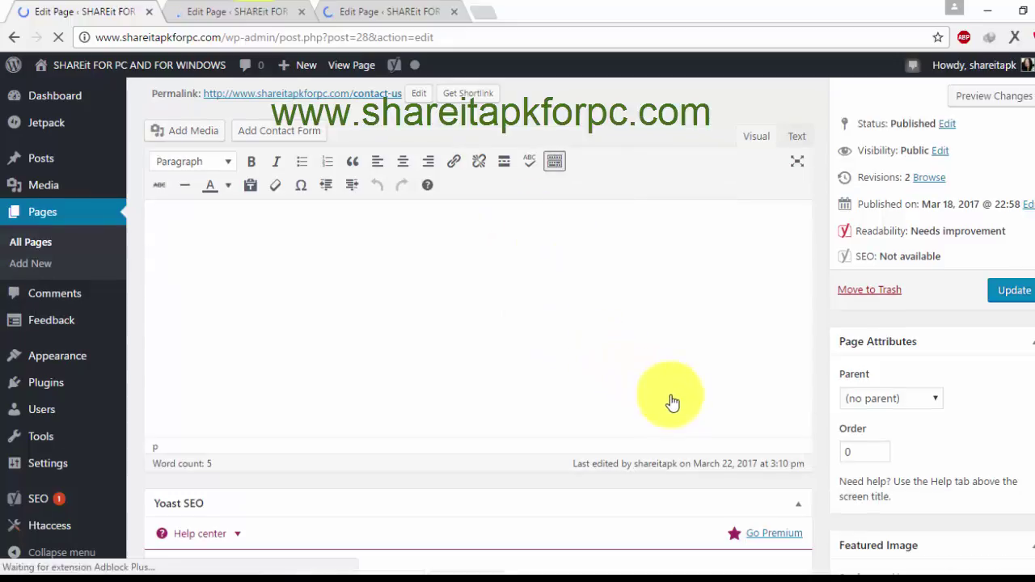
{"action": "scroll", "coordinate": [820, 432], "scroll_direction": "down", "scroll_amount": 2}
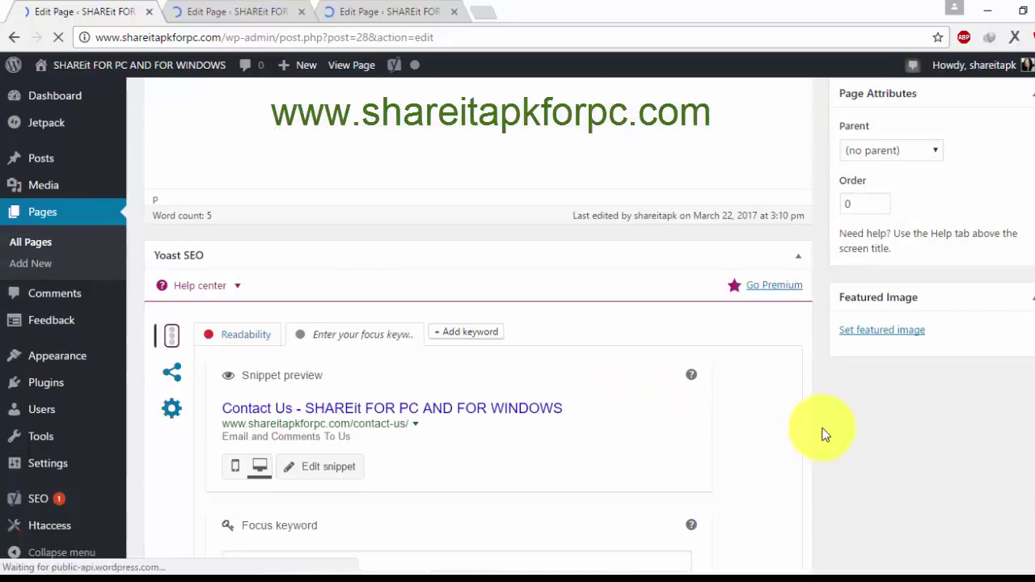
{"action": "scroll", "coordinate": [822, 435], "scroll_direction": "down", "scroll_amount": 2}
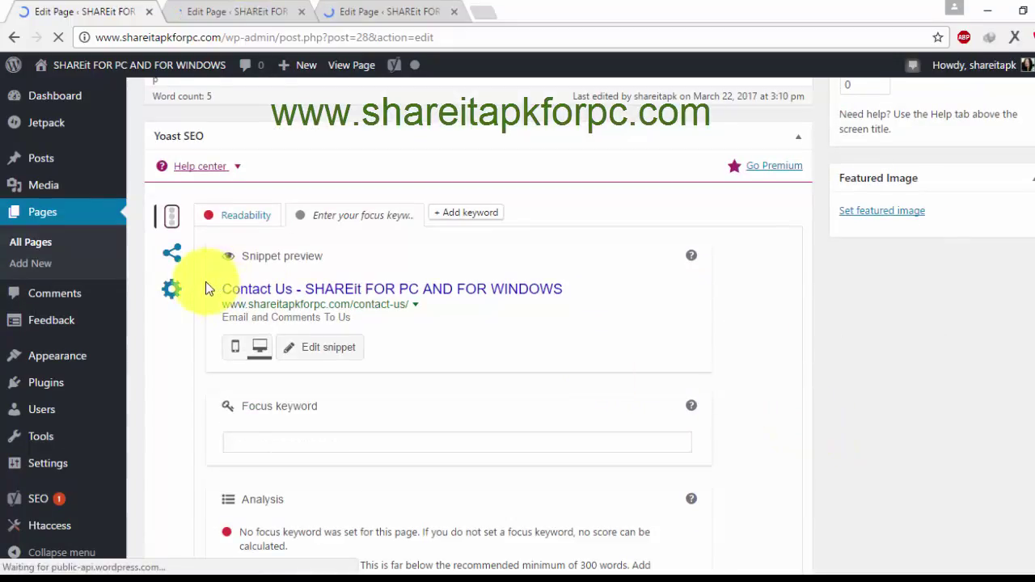
{"action": "scroll", "coordinate": [206, 288], "scroll_direction": "down", "scroll_amount": 2}
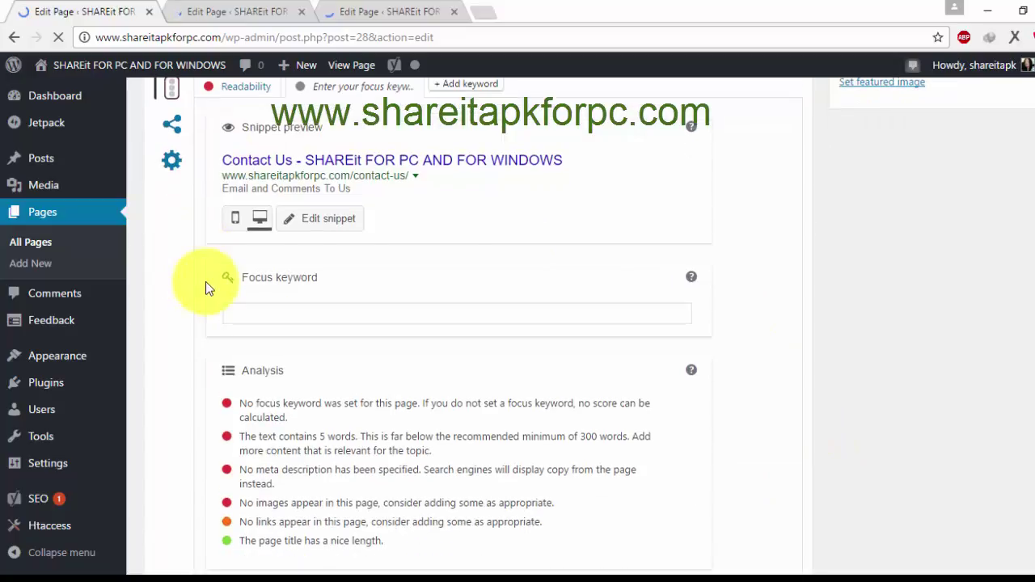
{"action": "scroll", "coordinate": [206, 284], "scroll_direction": "down", "scroll_amount": 3}
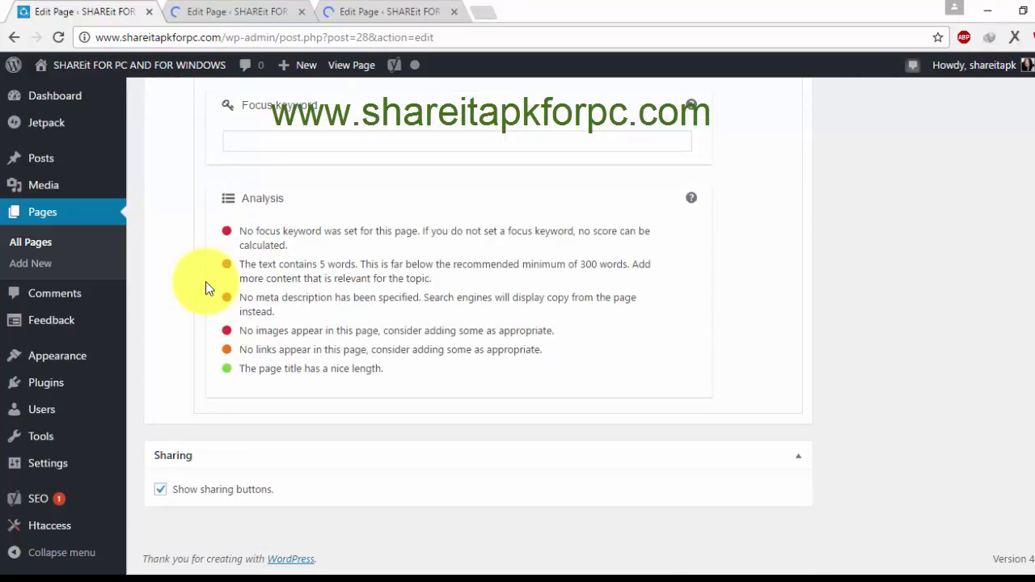
{"action": "scroll", "coordinate": [207, 282], "scroll_direction": "up", "scroll_amount": 3}
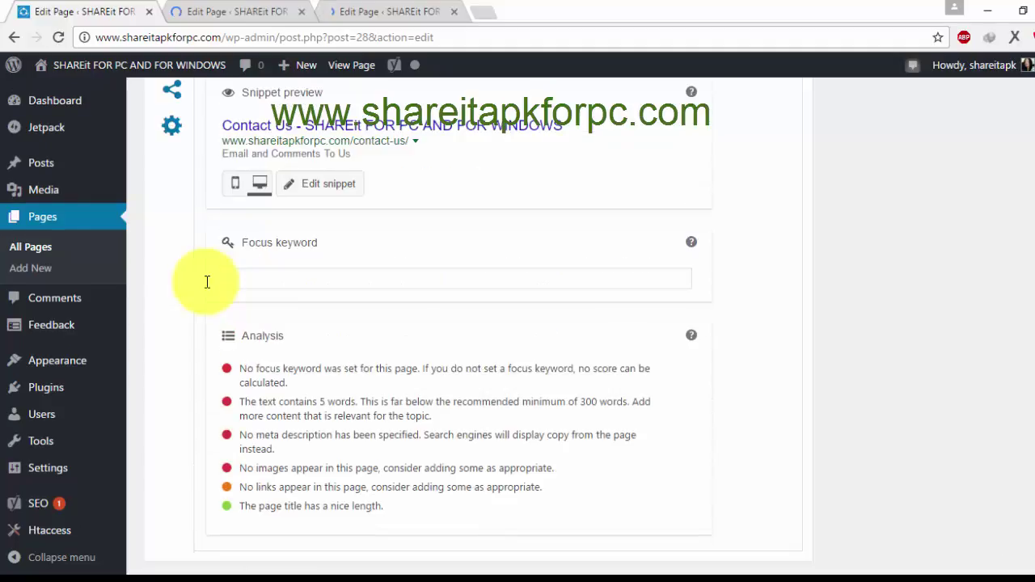
{"action": "scroll", "coordinate": [207, 281], "scroll_direction": "up", "scroll_amount": 10}
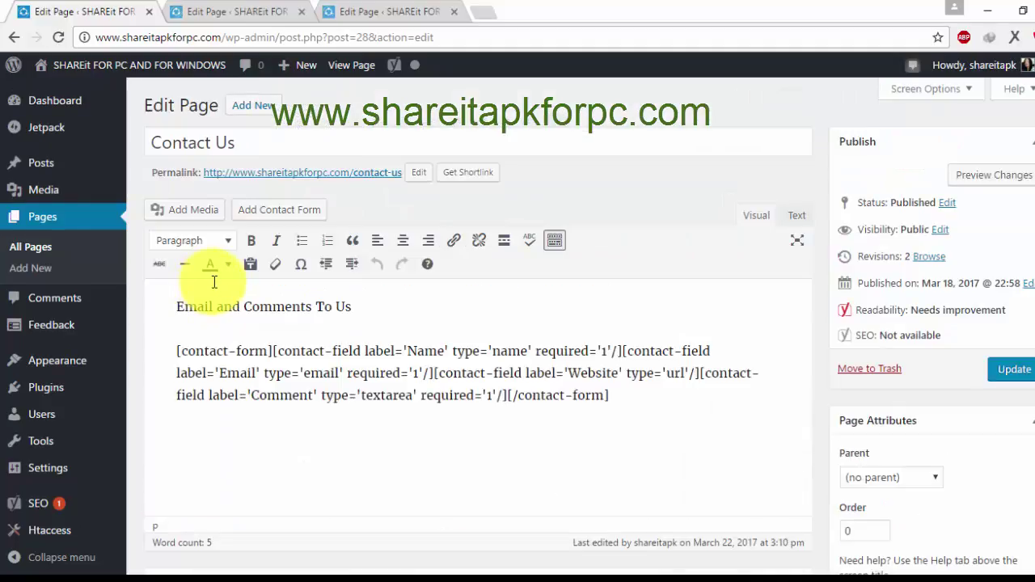
{"action": "scroll", "coordinate": [195, 432], "scroll_direction": "down", "scroll_amount": 2}
{"action": "scroll", "coordinate": [194, 431], "scroll_direction": "down", "scroll_amount": 2}
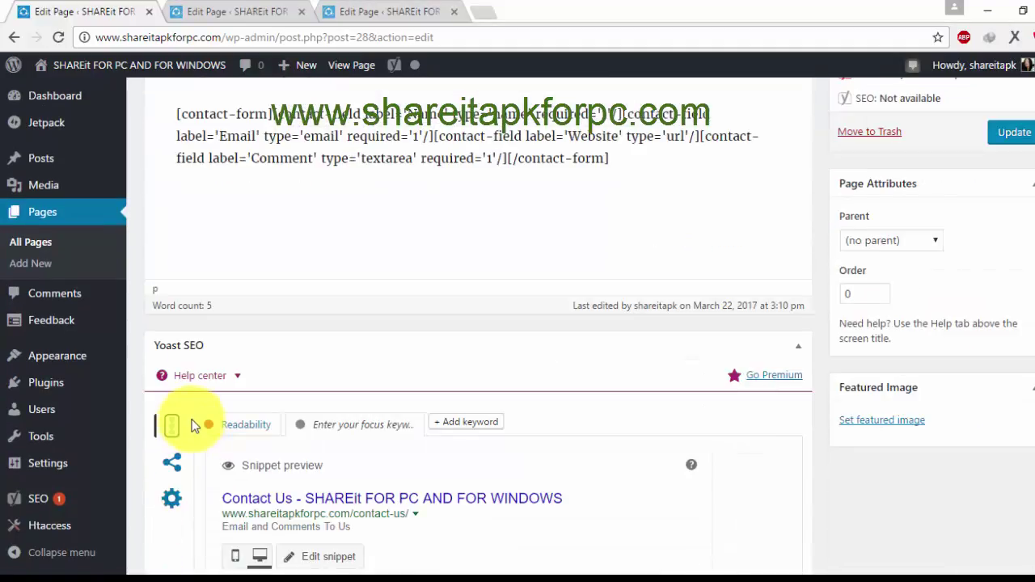
{"action": "scroll", "coordinate": [186, 413], "scroll_direction": "down", "scroll_amount": 3}
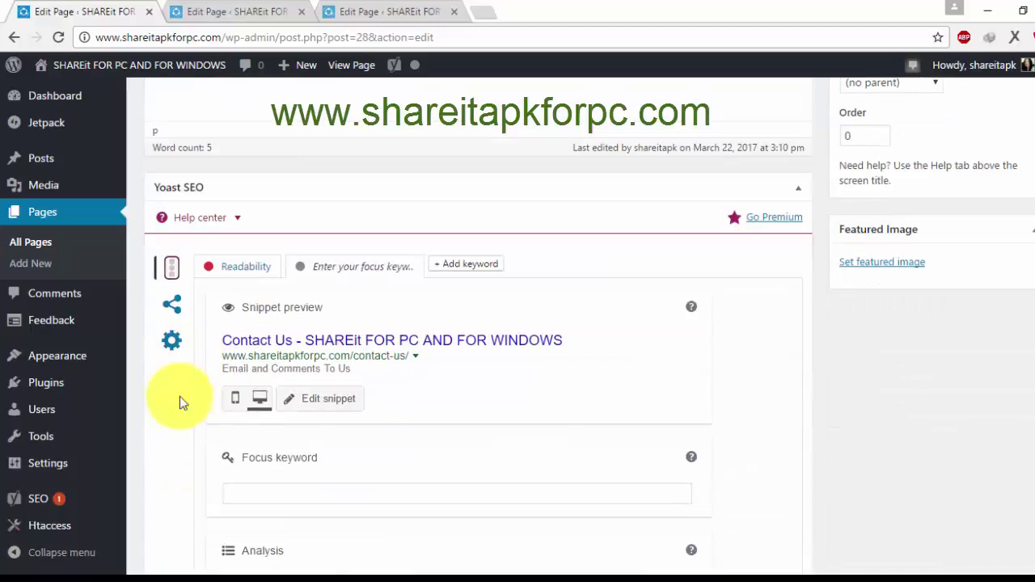
{"action": "left_click", "coordinate": [173, 348]}
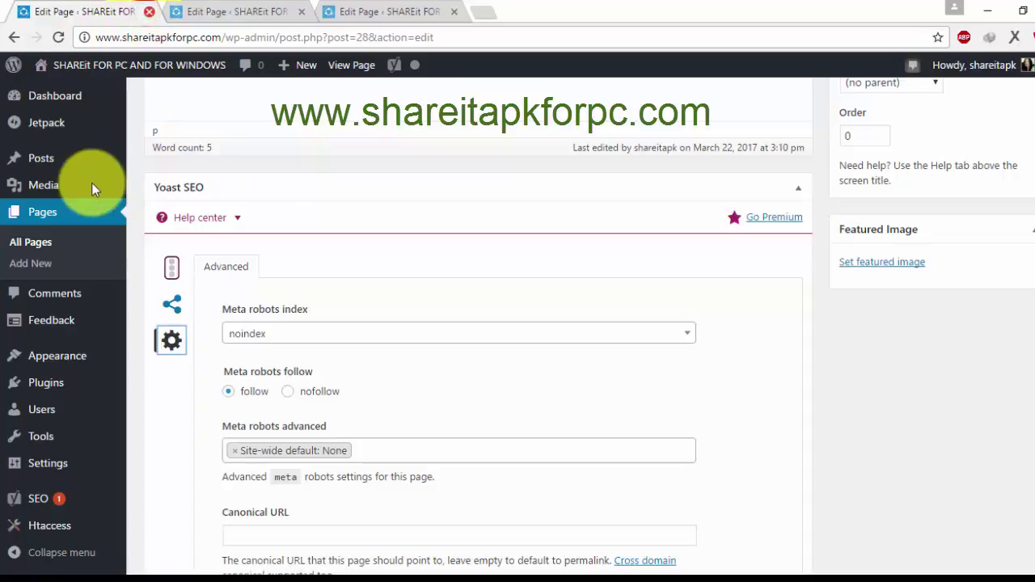
{"action": "key", "text": "ctrl+w"}
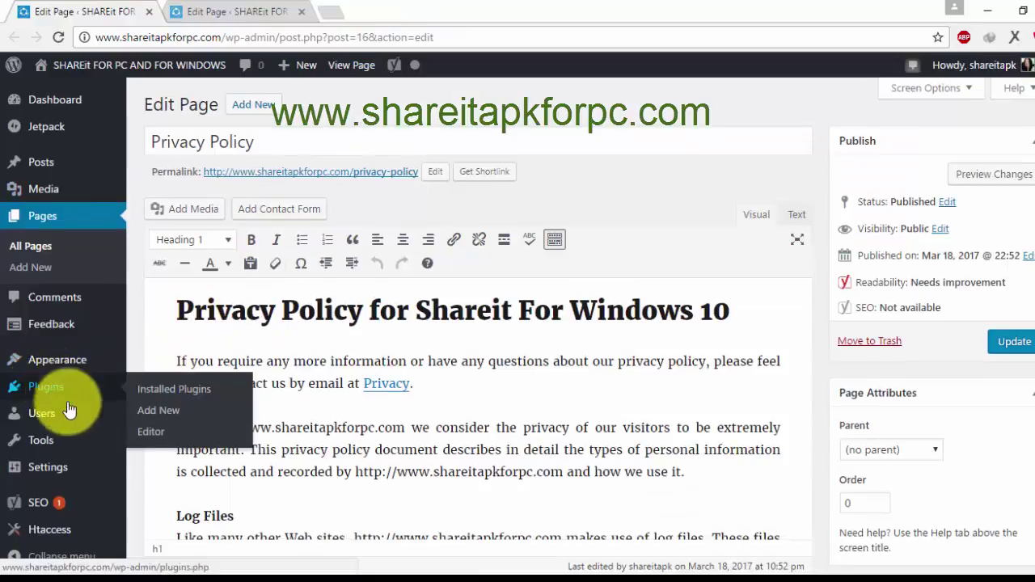
Set the Privacy Policy page's Yoast SEO meta robots index to noindex and update the page
{"action": "scroll", "coordinate": [71, 412], "scroll_direction": "down", "scroll_amount": 3}
{"action": "scroll", "coordinate": [73, 415], "scroll_direction": "down", "scroll_amount": 3}
{"action": "scroll", "coordinate": [1010, 509], "scroll_direction": "down", "scroll_amount": 5}
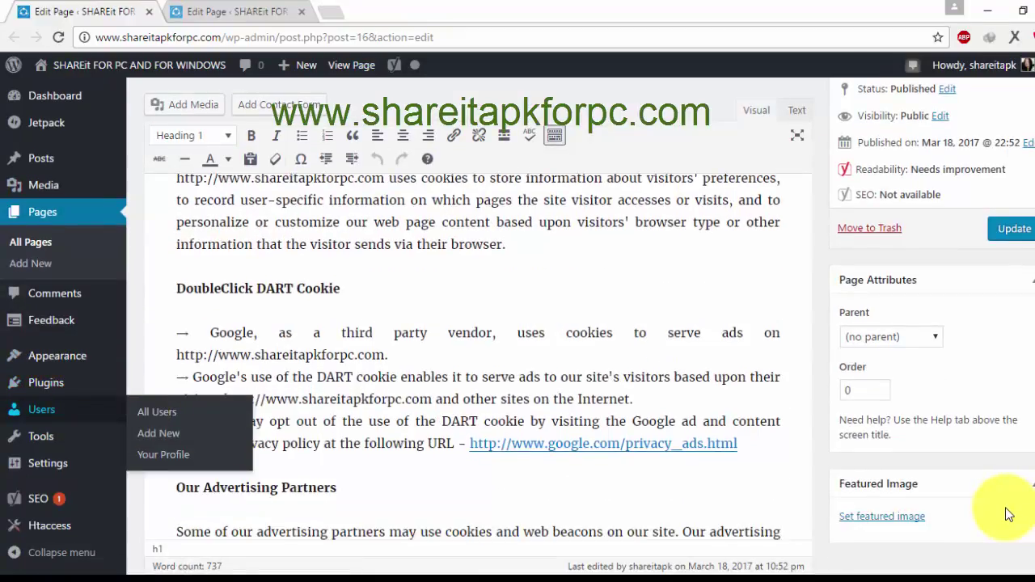
{"action": "scroll", "coordinate": [1009, 514], "scroll_direction": "down", "scroll_amount": 10}
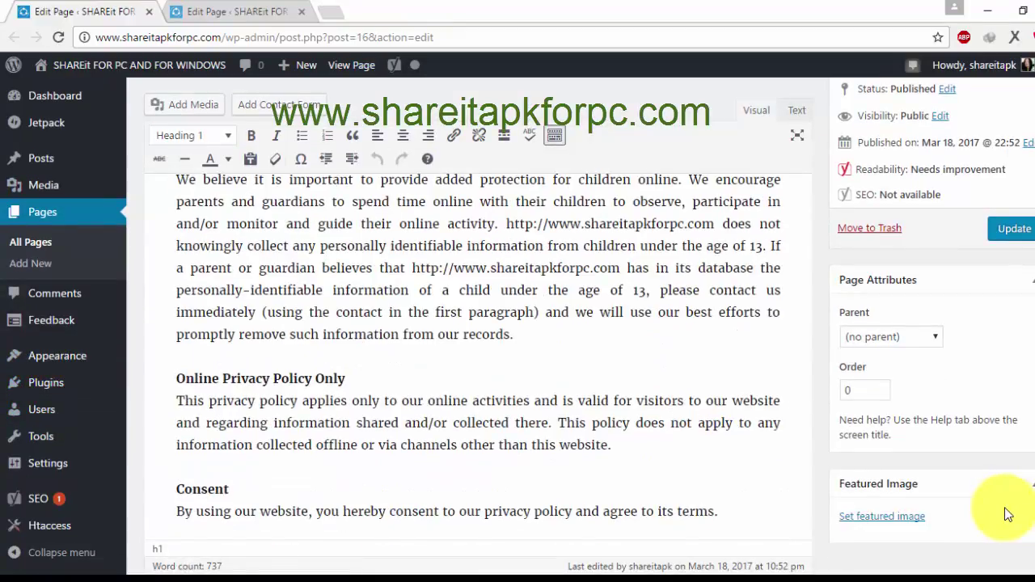
{"action": "scroll", "coordinate": [717, 474], "scroll_direction": "down", "scroll_amount": 6}
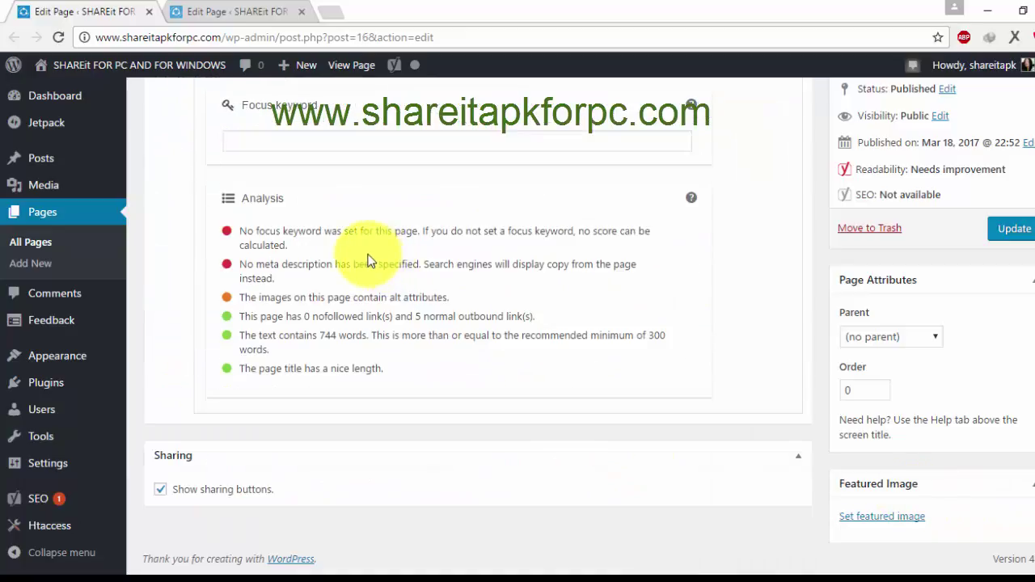
{"action": "scroll", "coordinate": [405, 235], "scroll_direction": "up", "scroll_amount": 5}
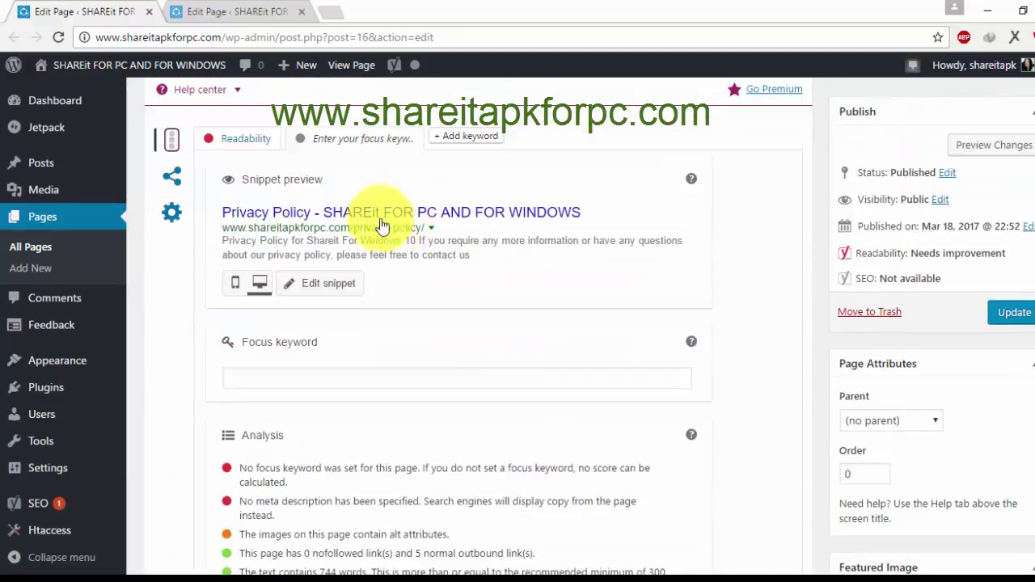
{"action": "left_click", "coordinate": [170, 218]}
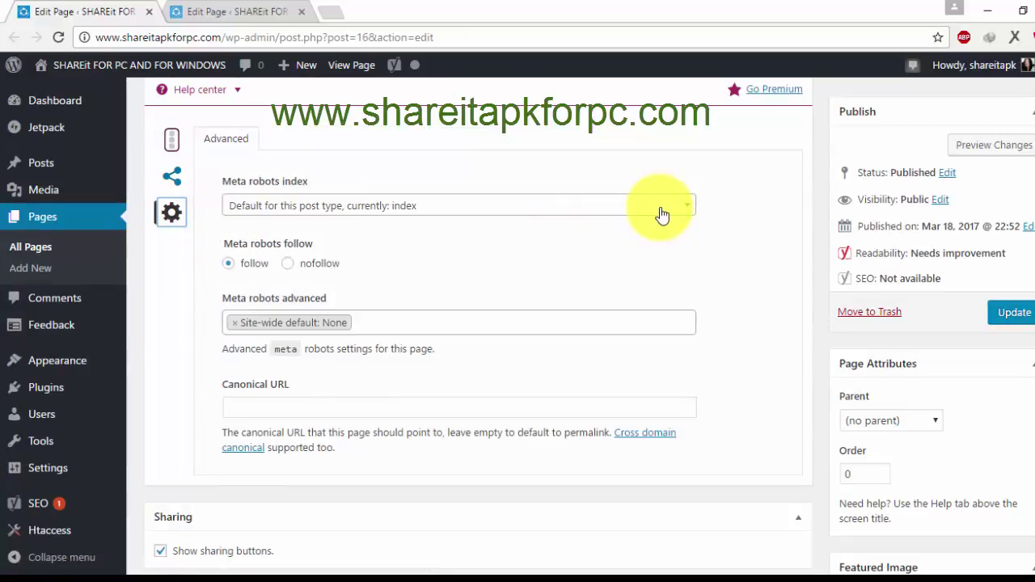
{"action": "left_click", "coordinate": [681, 207]}
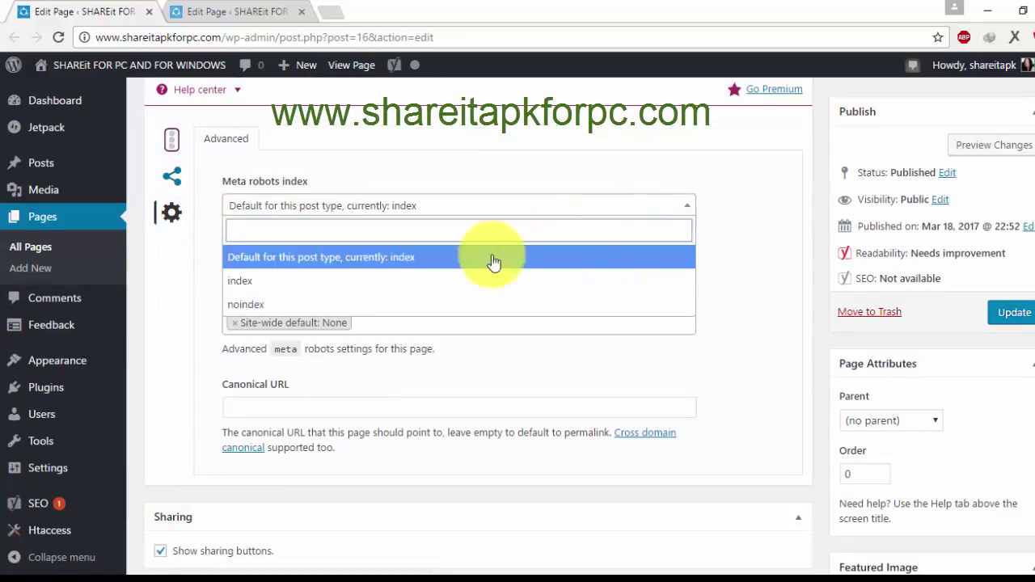
{"action": "left_click", "coordinate": [486, 350]}
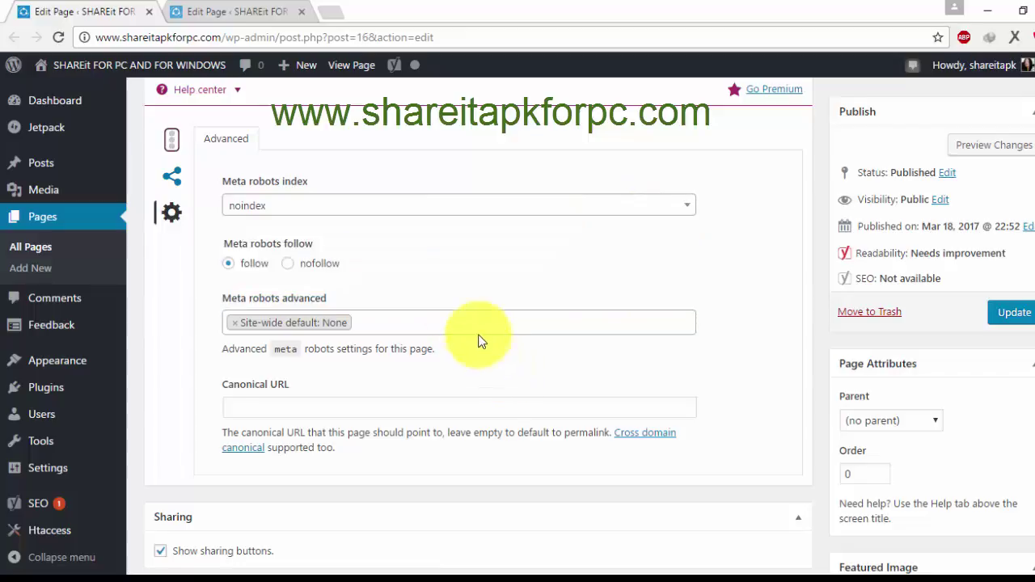
{"action": "left_click", "coordinate": [1014, 324]}
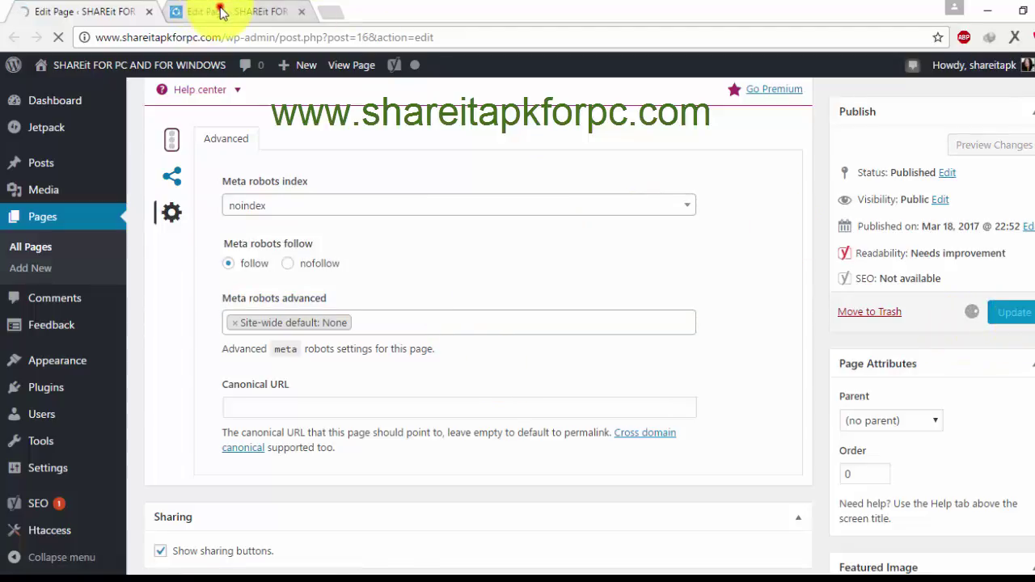
Set the Terms Of Service page's Yoast SEO meta robots index to noindex and update the page
{"action": "left_click", "coordinate": [220, 12]}
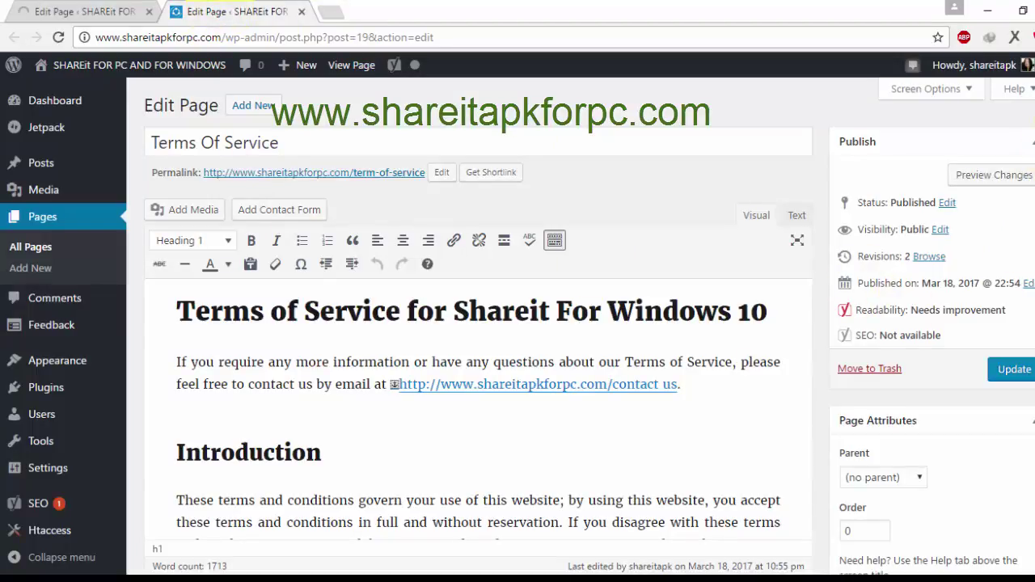
{"action": "scroll", "coordinate": [477, 364], "scroll_direction": "down", "scroll_amount": 15}
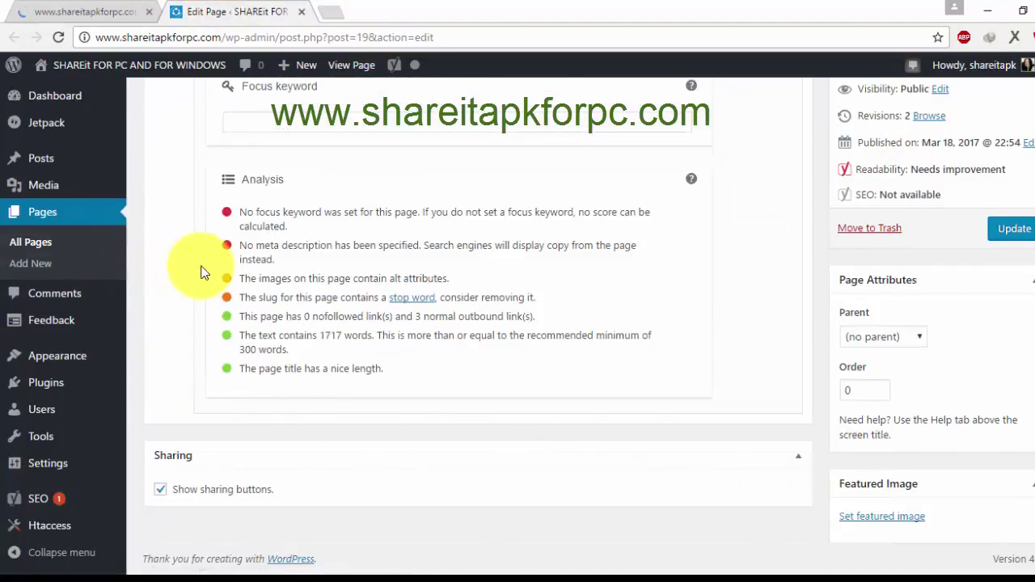
{"action": "scroll", "coordinate": [203, 273], "scroll_direction": "up", "scroll_amount": 2}
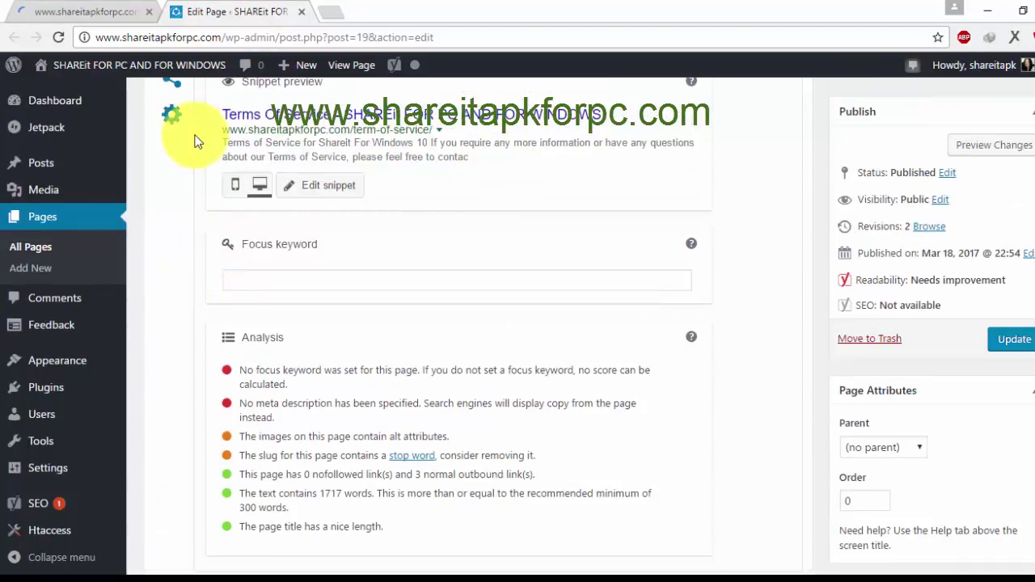
{"action": "left_click", "coordinate": [177, 116]}
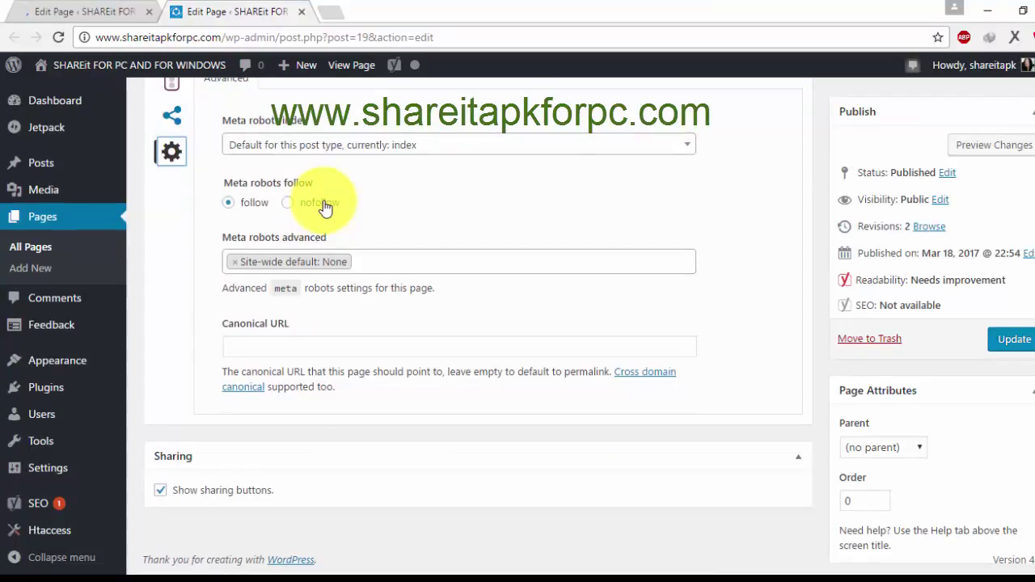
{"action": "scroll", "coordinate": [421, 226], "scroll_direction": "up", "scroll_amount": 2}
{"action": "left_click", "coordinate": [679, 302]}
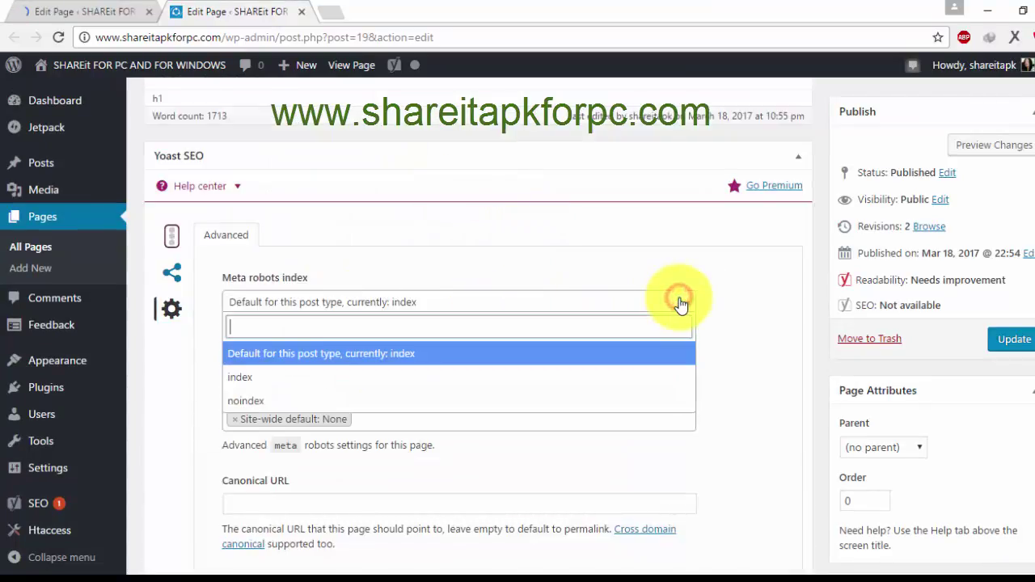
{"action": "left_click", "coordinate": [249, 402]}
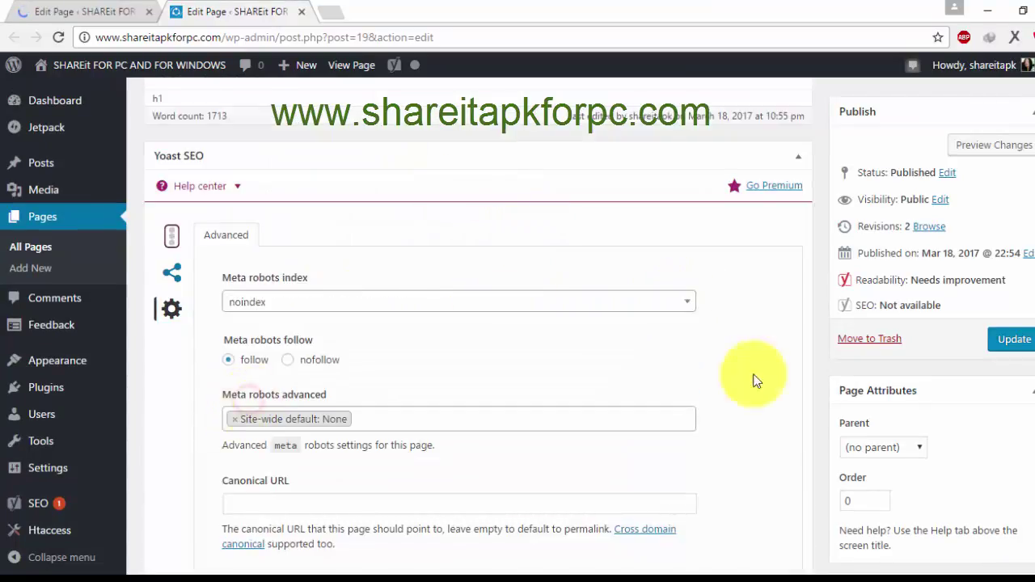
{"action": "left_click", "coordinate": [1016, 341]}
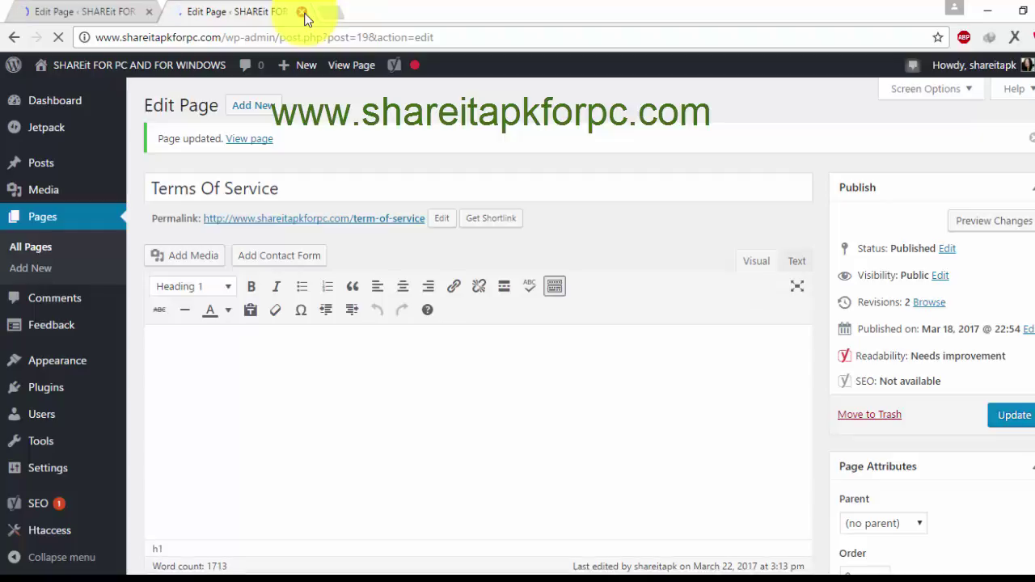
Check that both page updates were saved, close the Terms Of Service browser tab, and go to the site's dashboard
{"action": "left_click", "coordinate": [96, 13]}
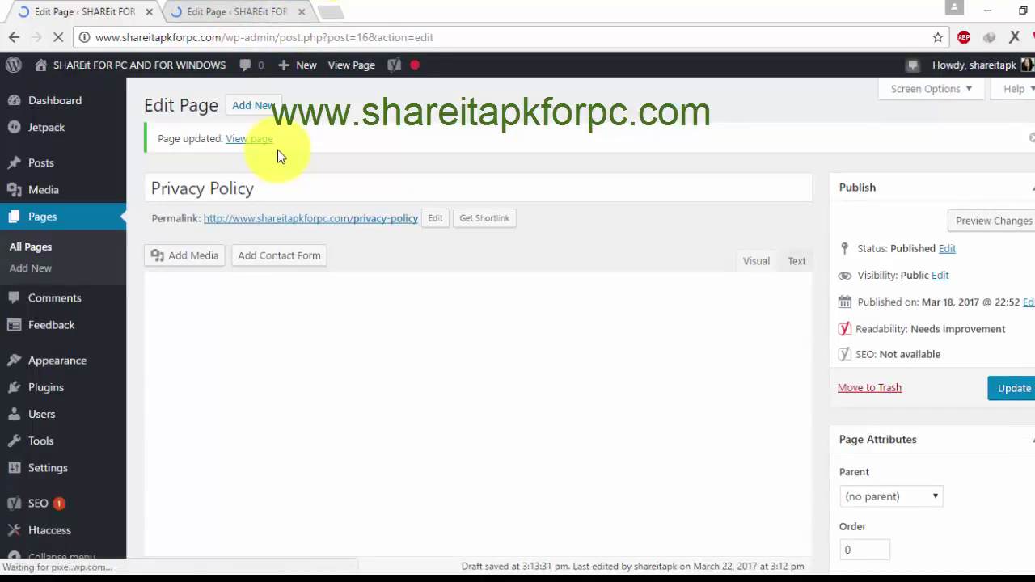
{"action": "left_click", "coordinate": [247, 13]}
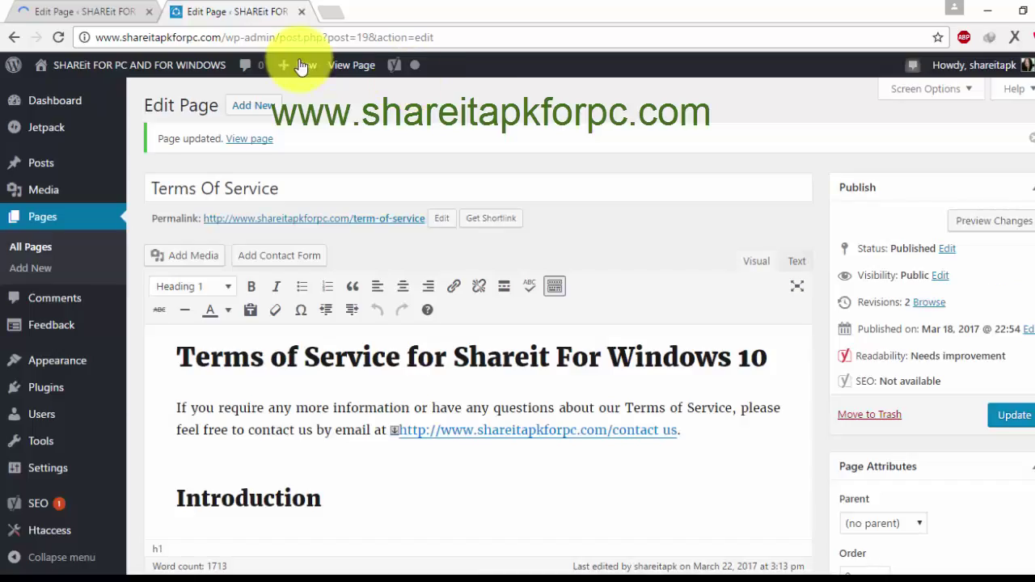
{"action": "left_click", "coordinate": [299, 14]}
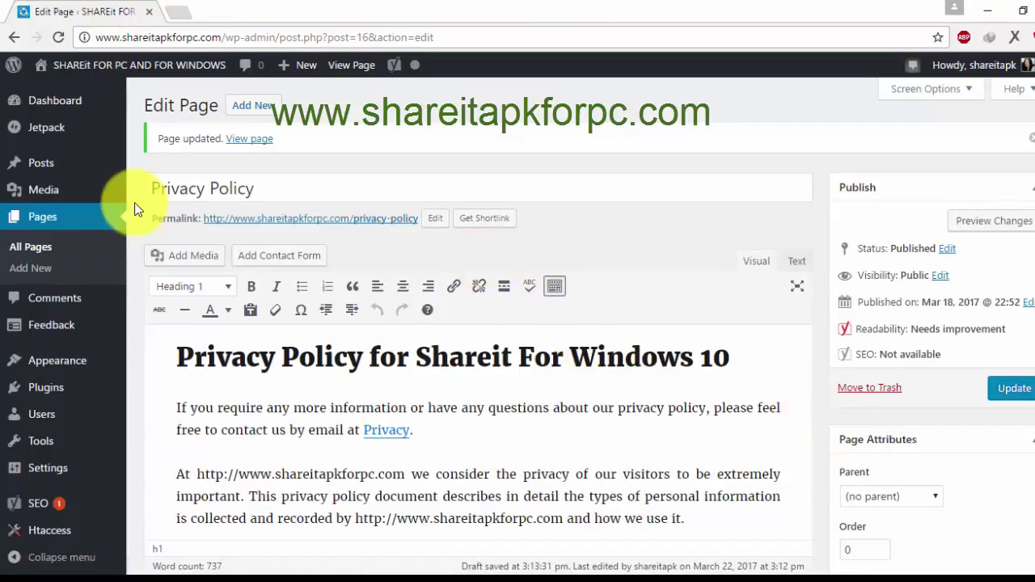
{"action": "left_click", "coordinate": [71, 110]}
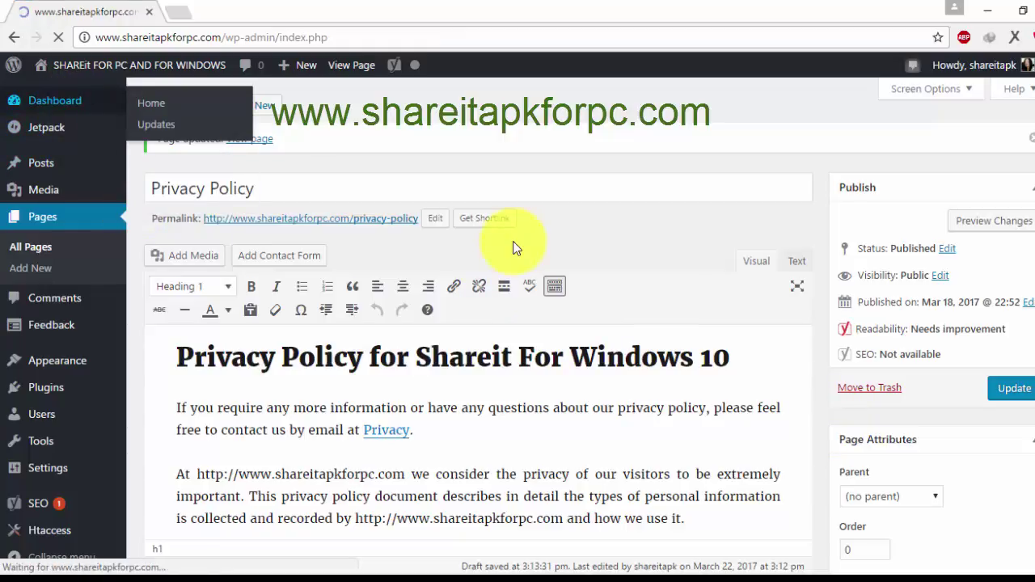